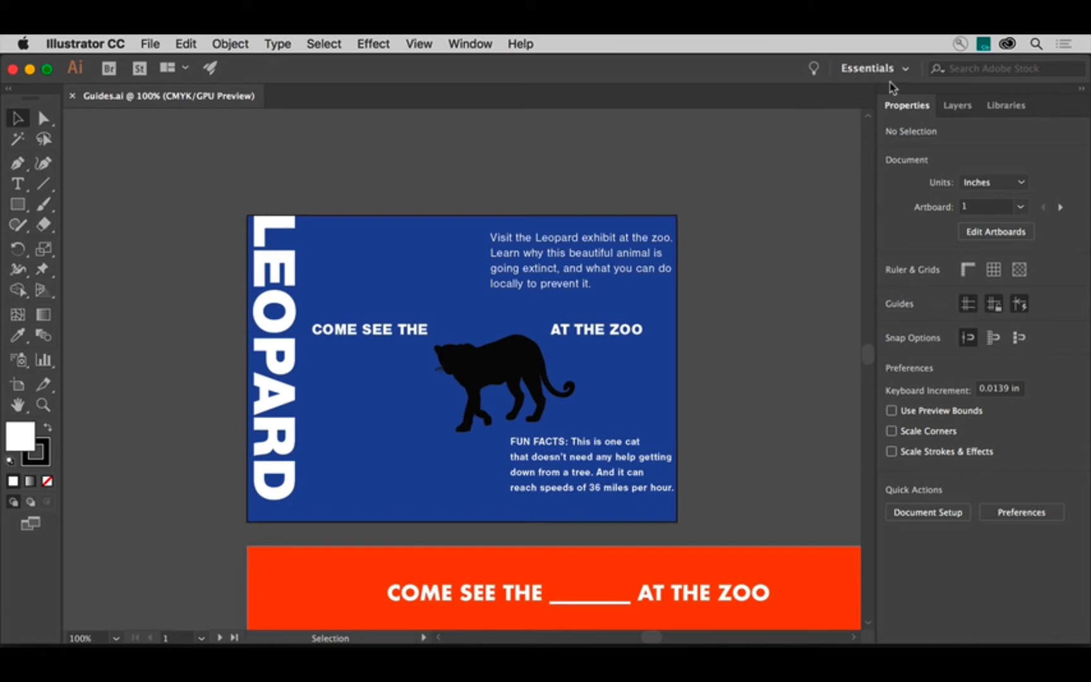
- Show the rulers and reset the ruler origin after moving it to the artboard's corner
{"action": "left_click", "coordinate": [962, 273]}
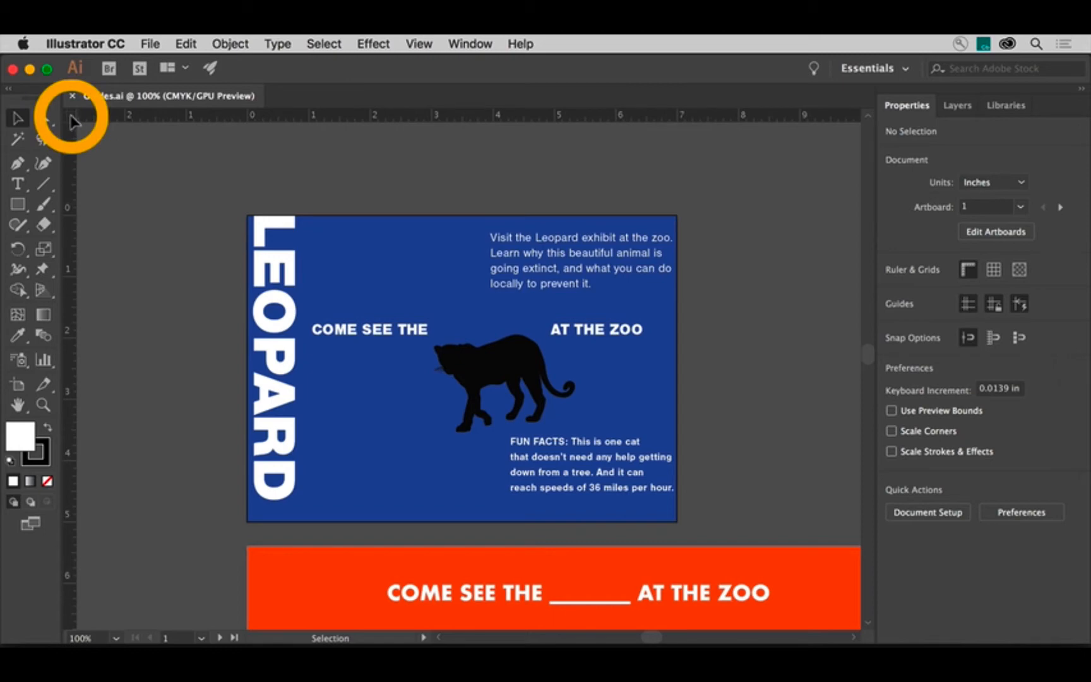
{"action": "left_click_drag", "start_coordinate": [71, 116], "coordinate": [676, 521]}
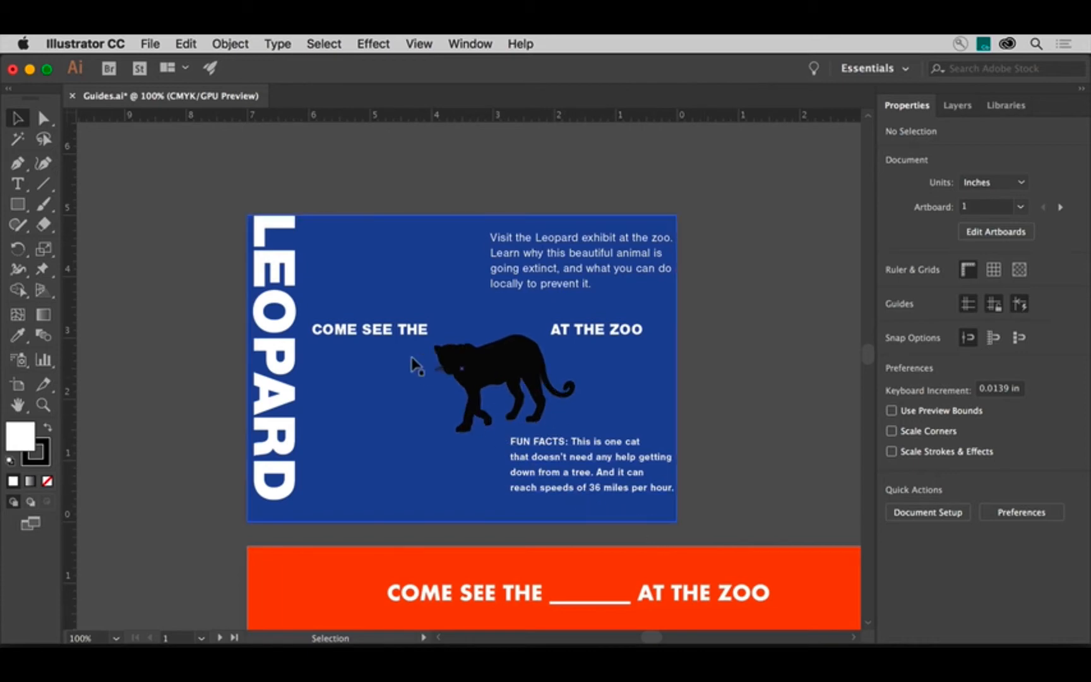
{"action": "double_click", "coordinate": [73, 118]}
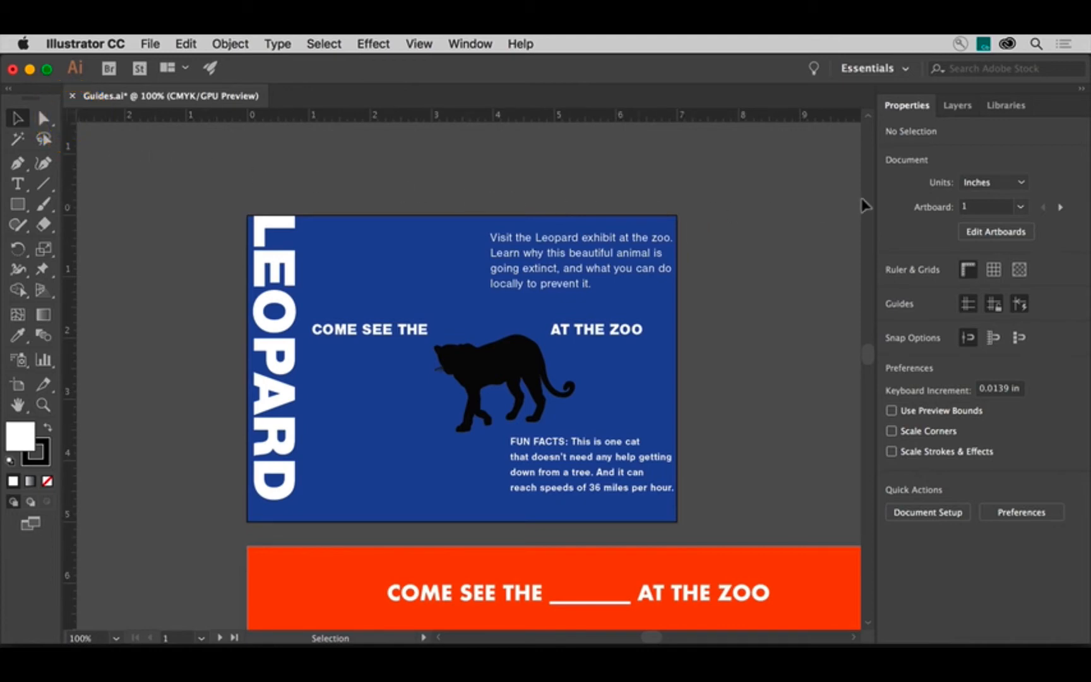
- Keeping units in inches, pull a horizontal guide from the ruler onto the postcard and set its Y position to 2.5 in
{"action": "left_click", "coordinate": [1016, 184]}
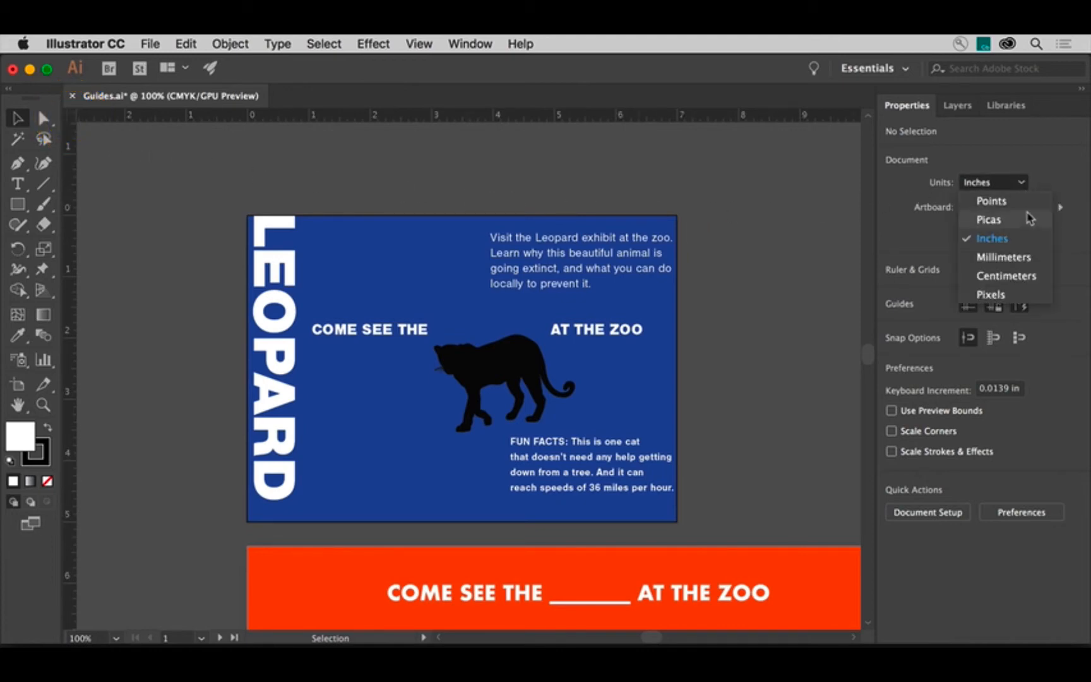
{"action": "left_click", "coordinate": [1028, 240]}
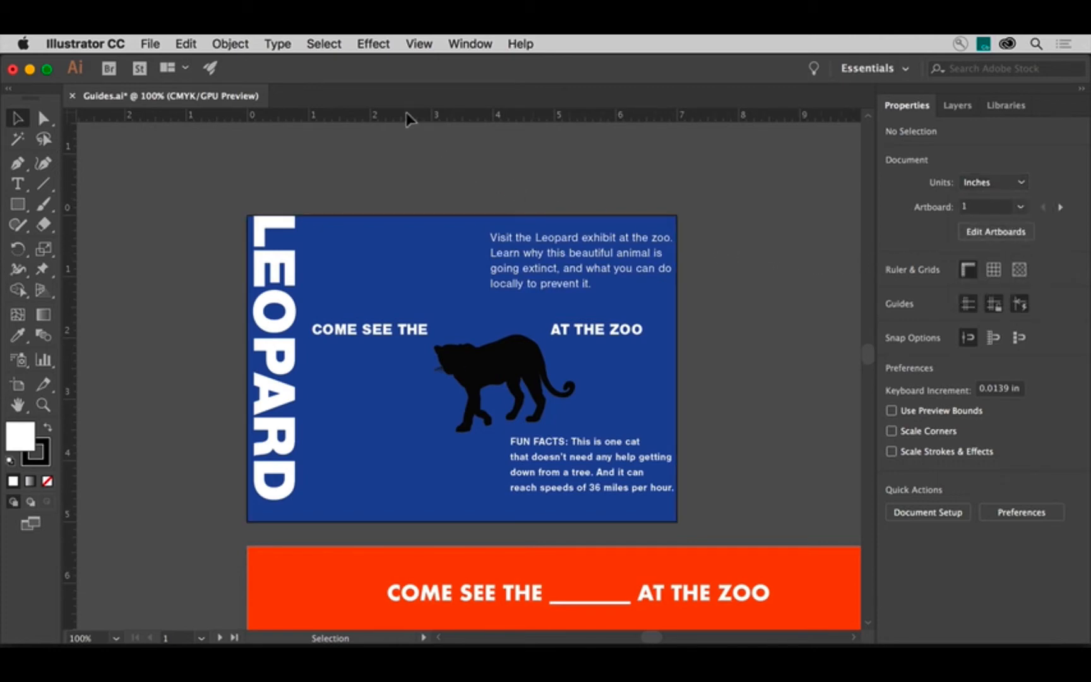
{"action": "left_click_drag", "start_coordinate": [406, 113], "coordinate": [403, 305]}
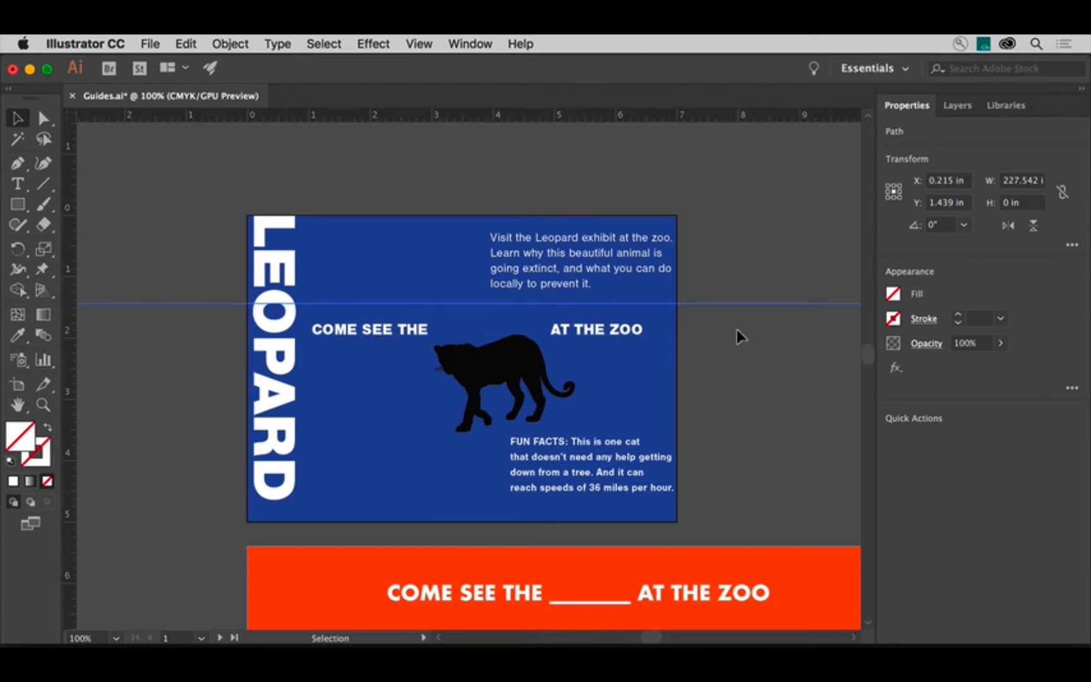
{"action": "left_click_drag", "start_coordinate": [706, 306], "coordinate": [710, 299]}
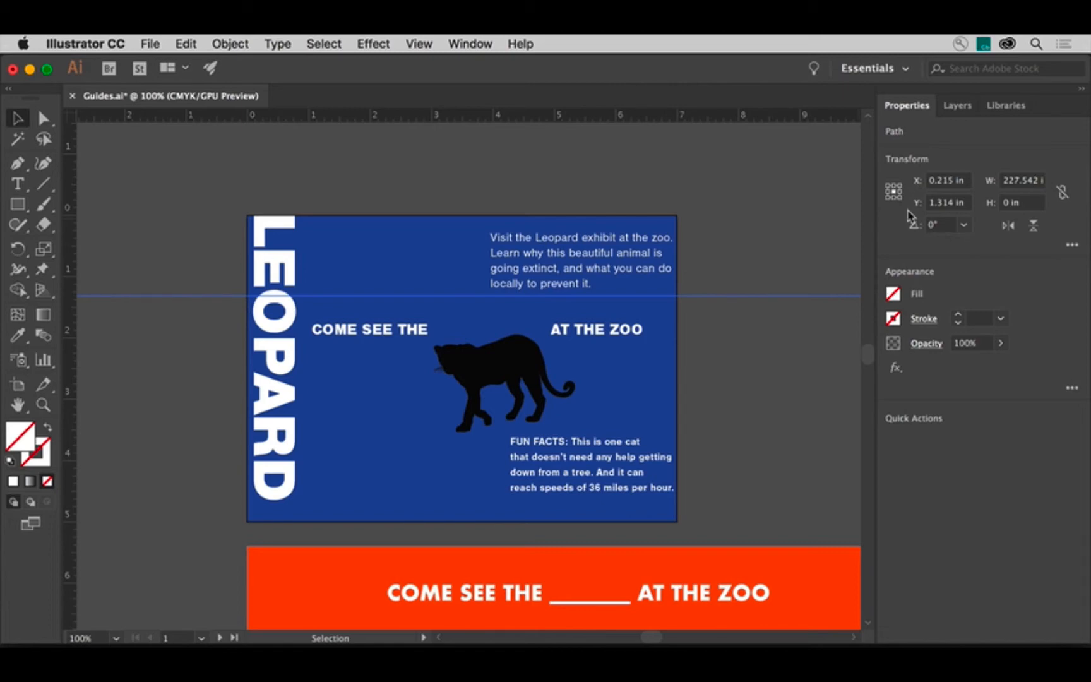
{"action": "left_click", "coordinate": [954, 203]}
{"action": "type", "text": "2.5"}
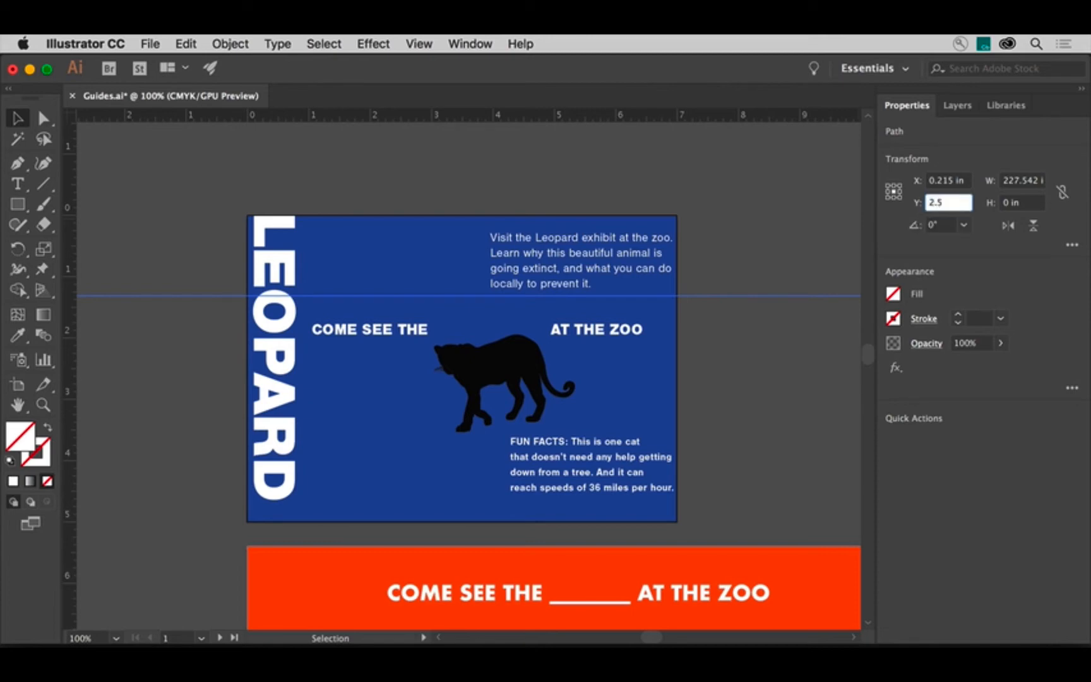
{"action": "key", "text": "Return"}
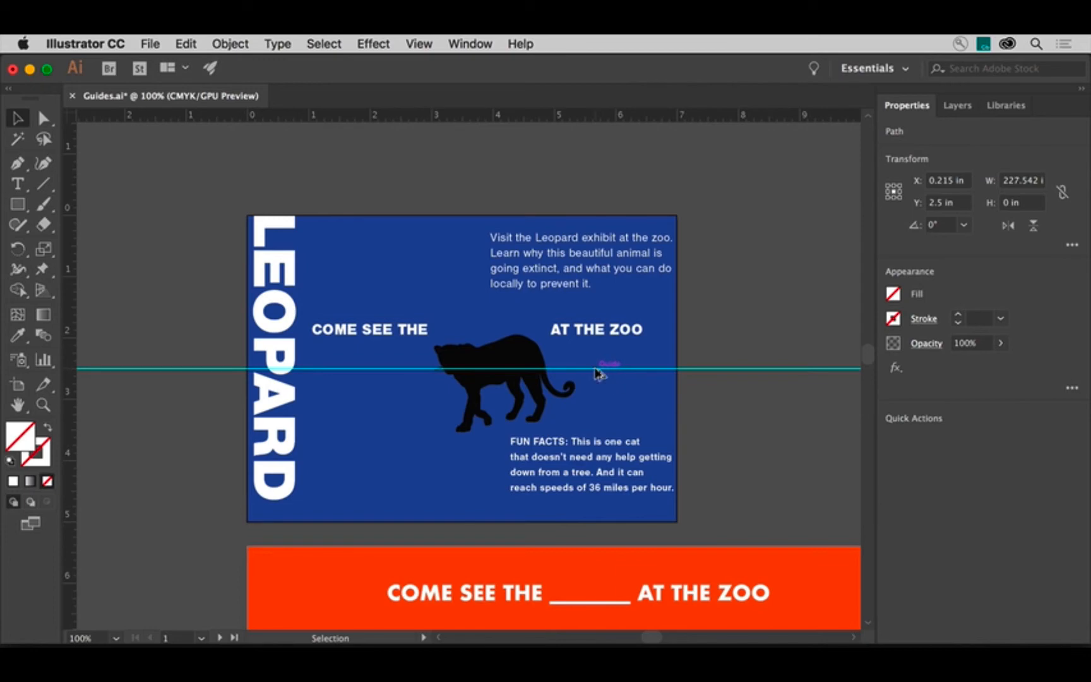
- Duplicate the horizontal guide, placing the copy about 1.24 in lower at the top of the FUN FACTS text
{"action": "left_click_drag", "start_coordinate": [594, 373], "coordinate": [582, 450]}
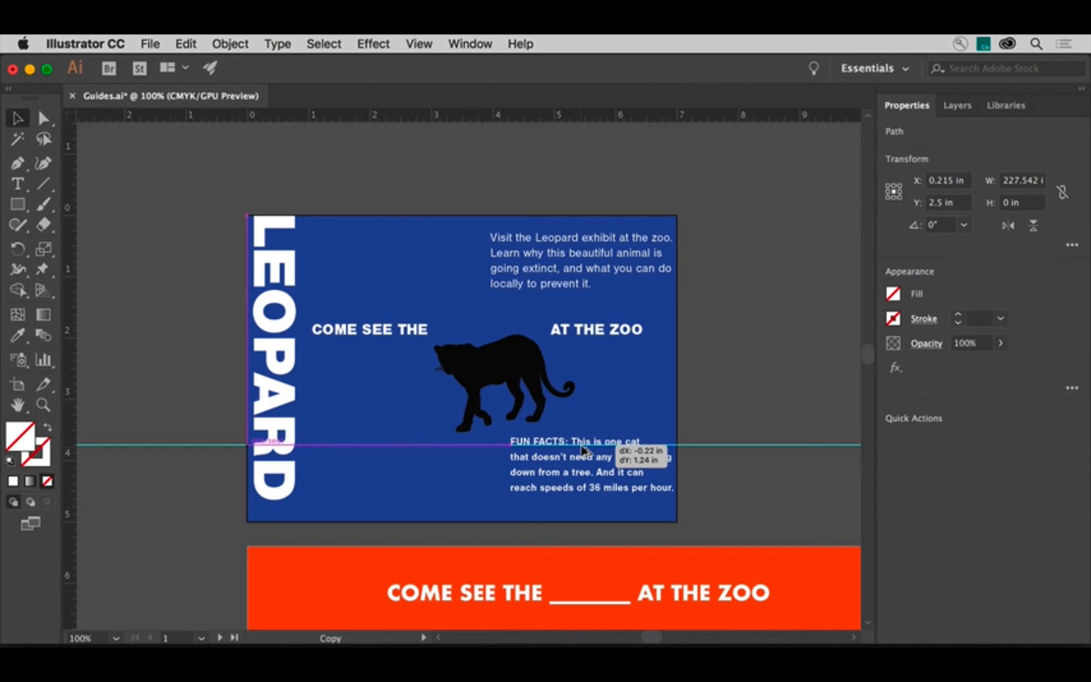
{"action": "left_click_drag", "start_coordinate": [582, 449], "coordinate": [582, 450]}
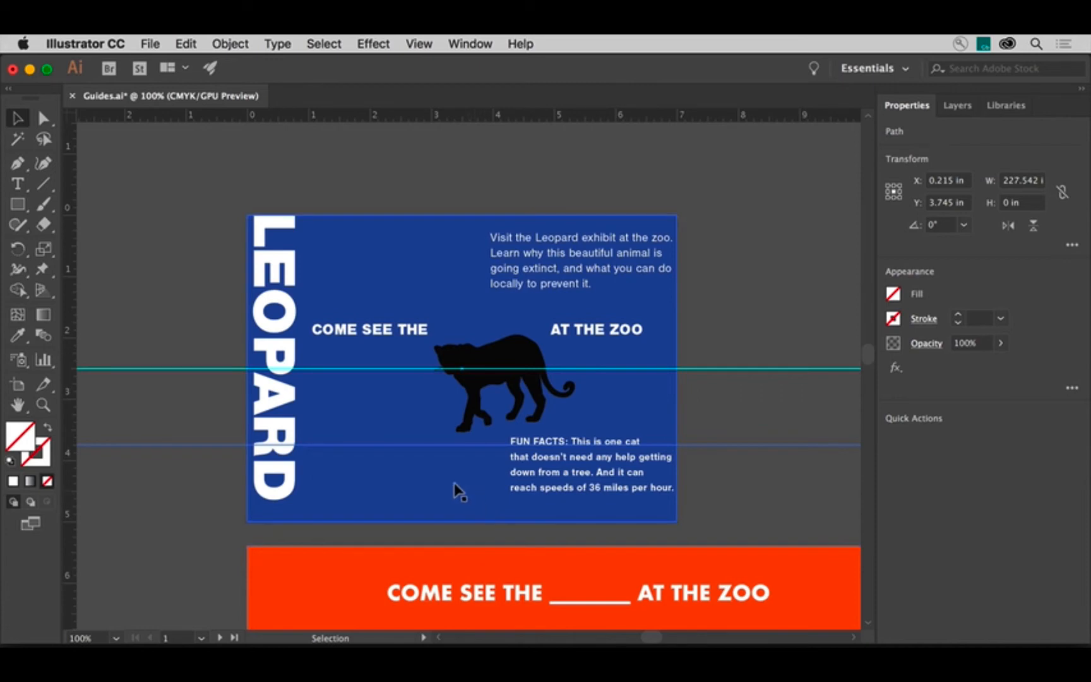
- With the Artboard tool active, pull a vertical artboard-height guide onto the postcard at about X 3 in
{"action": "left_click", "coordinate": [21, 383]}
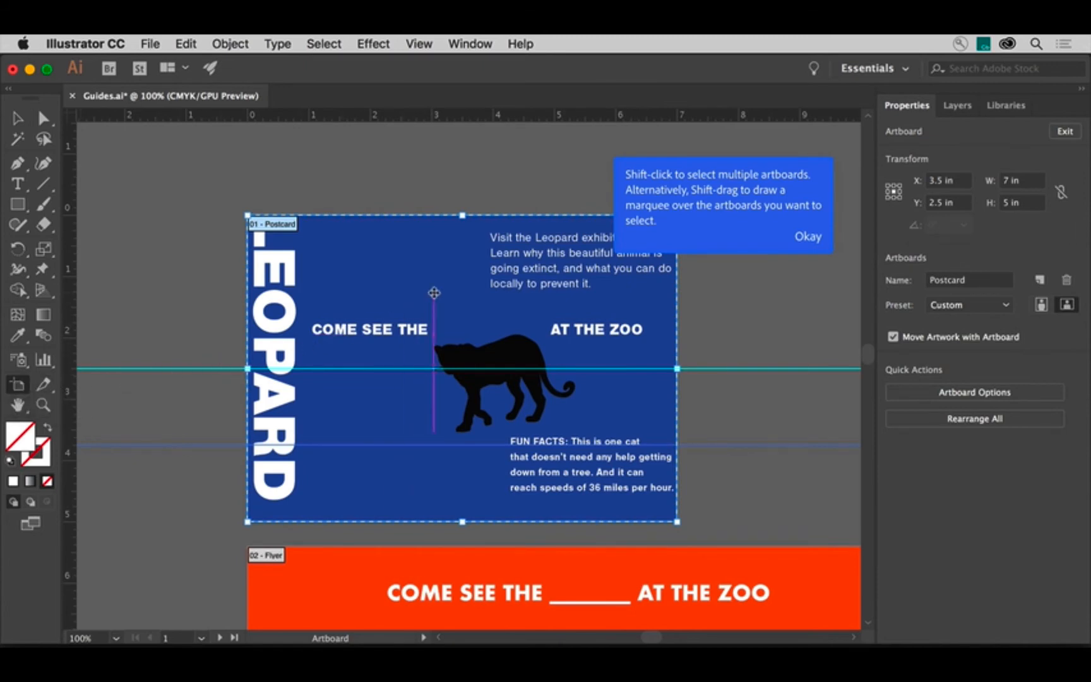
{"action": "left_click", "coordinate": [433, 293]}
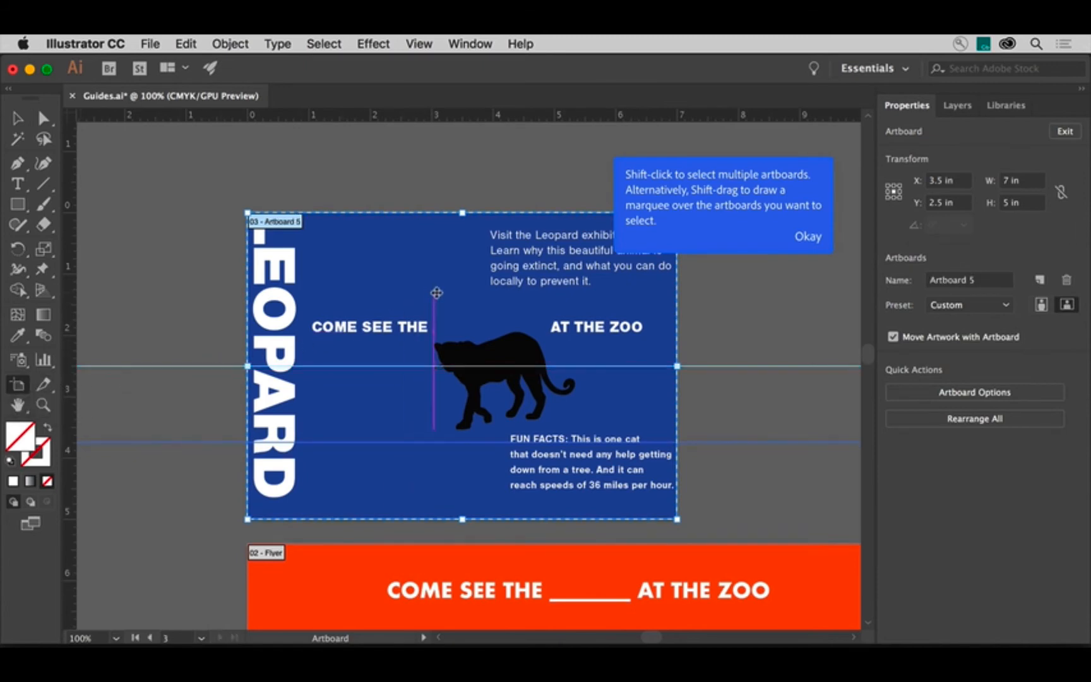
{"action": "left_click", "coordinate": [811, 237]}
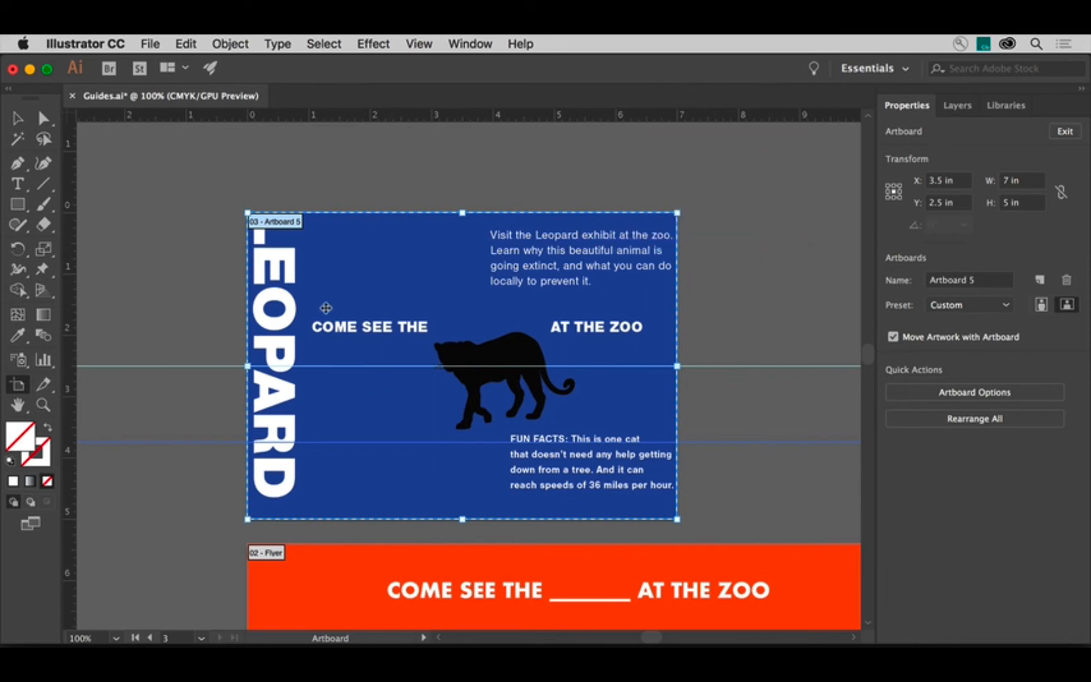
{"action": "left_click_drag", "start_coordinate": [69, 311], "coordinate": [433, 292]}
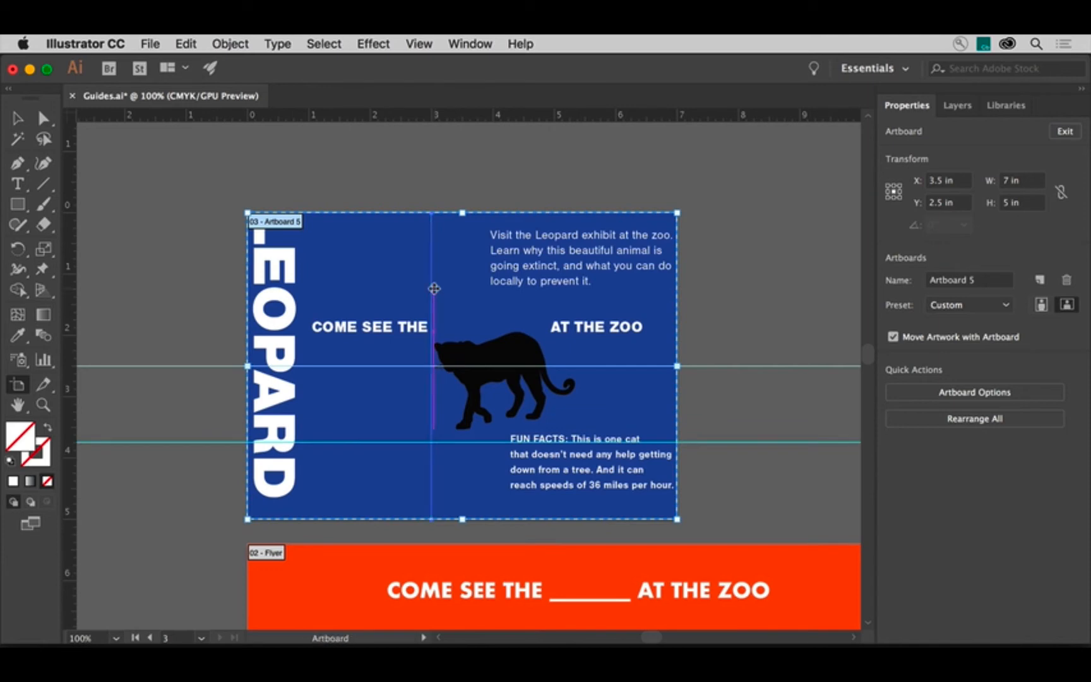
{"action": "left_click", "coordinate": [20, 119]}
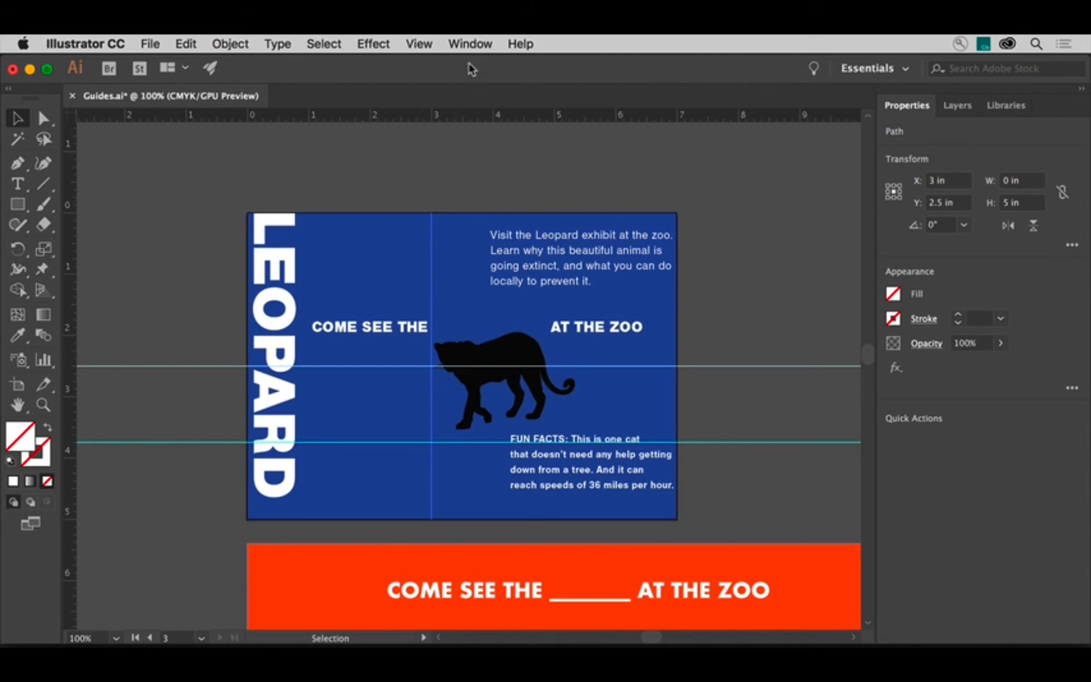
- Open the Align panel, set alignment to the artboard, and center the vertical guide horizontally
{"action": "left_click", "coordinate": [472, 44]}
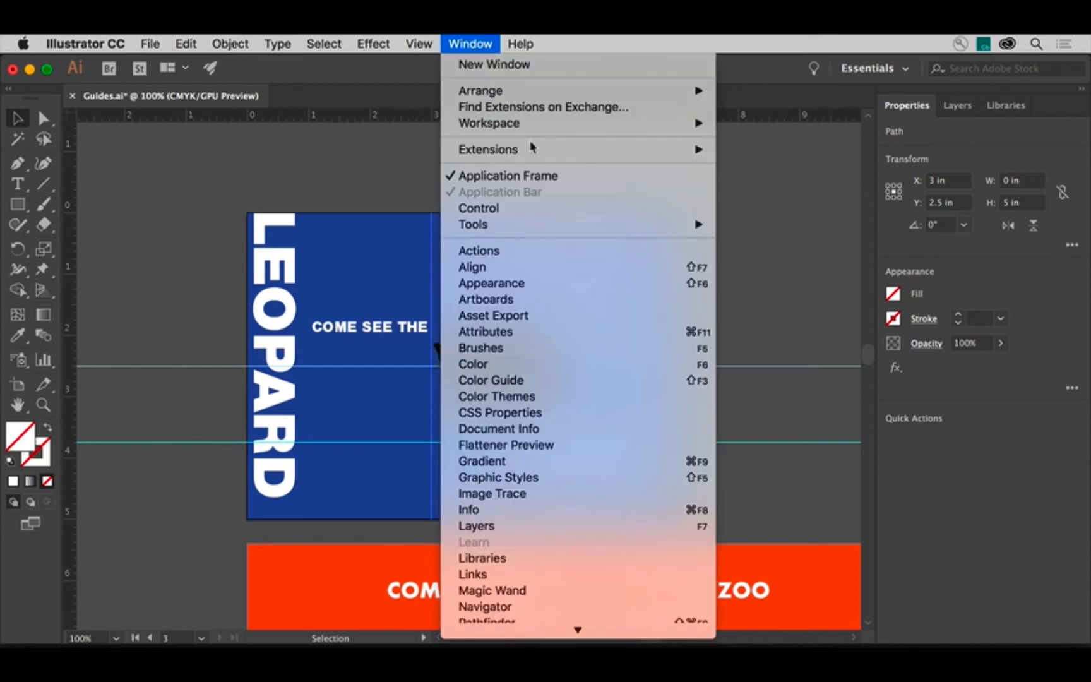
{"action": "left_click", "coordinate": [559, 267]}
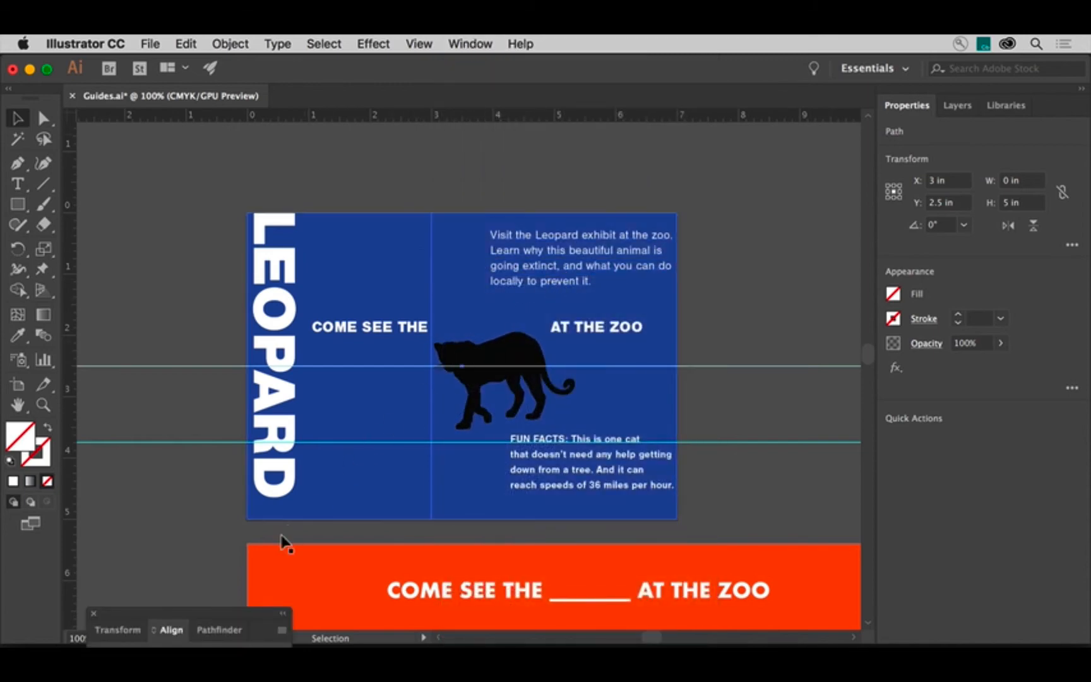
{"action": "left_click_drag", "start_coordinate": [221, 615], "coordinate": [281, 388]}
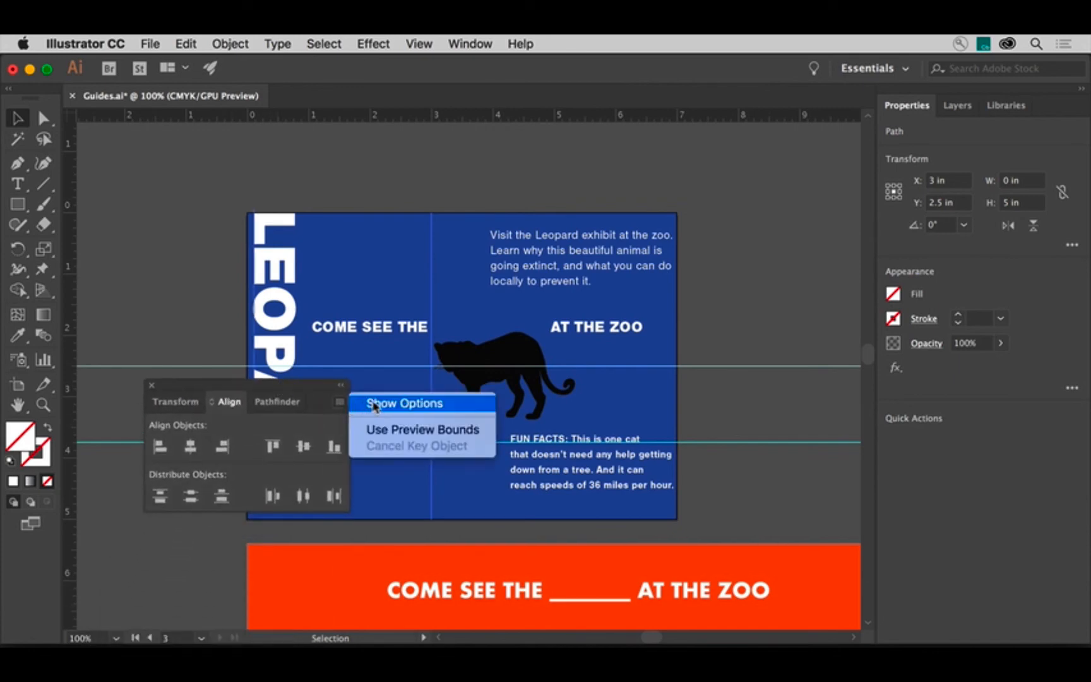
{"action": "left_click", "coordinate": [375, 404]}
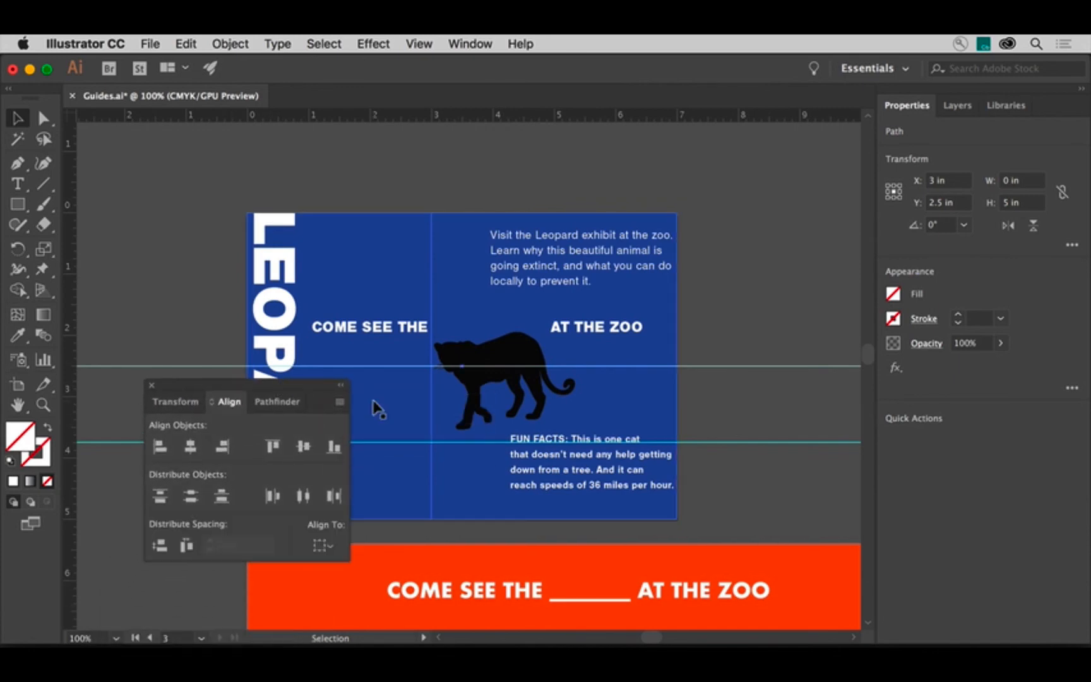
{"action": "left_click", "coordinate": [324, 547]}
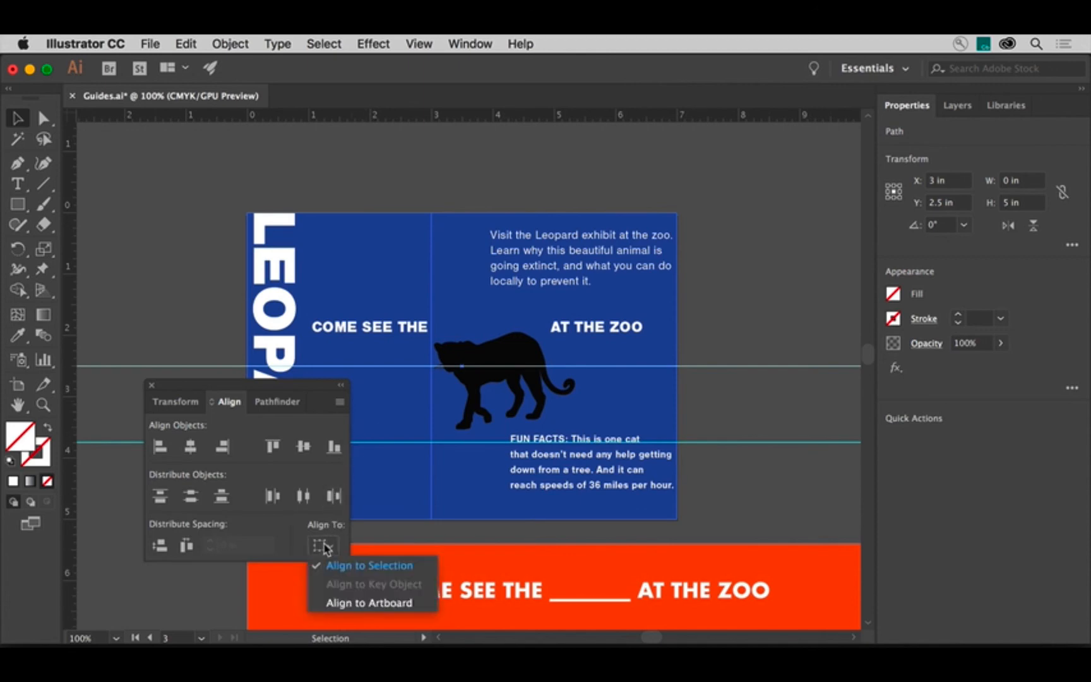
{"action": "left_click", "coordinate": [380, 605]}
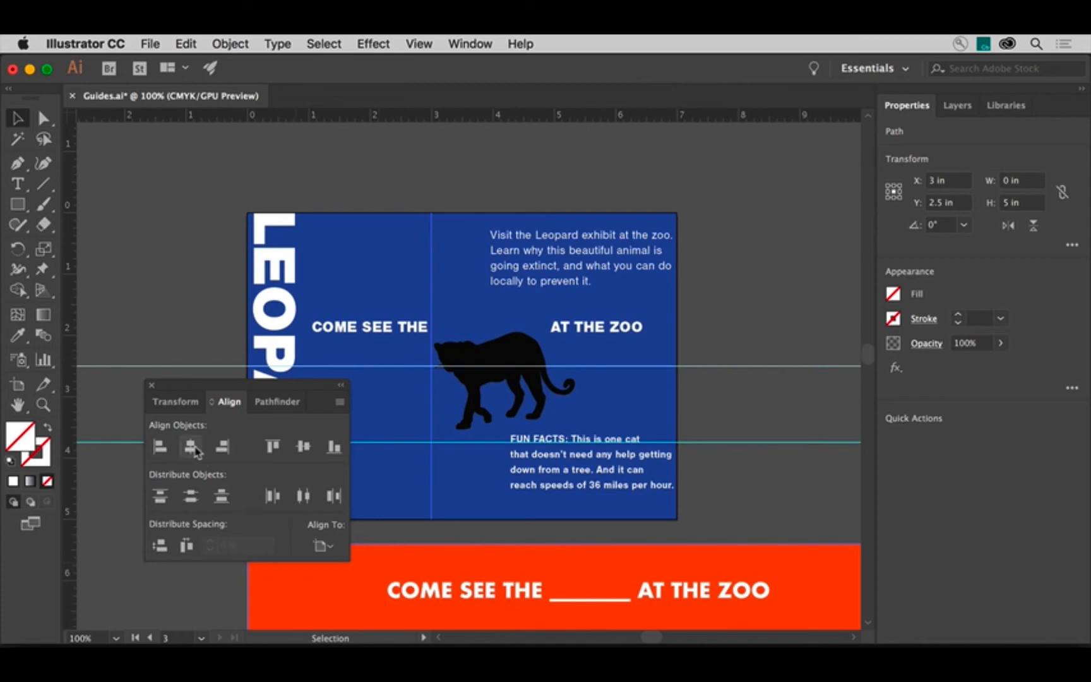
{"action": "left_click", "coordinate": [191, 447]}
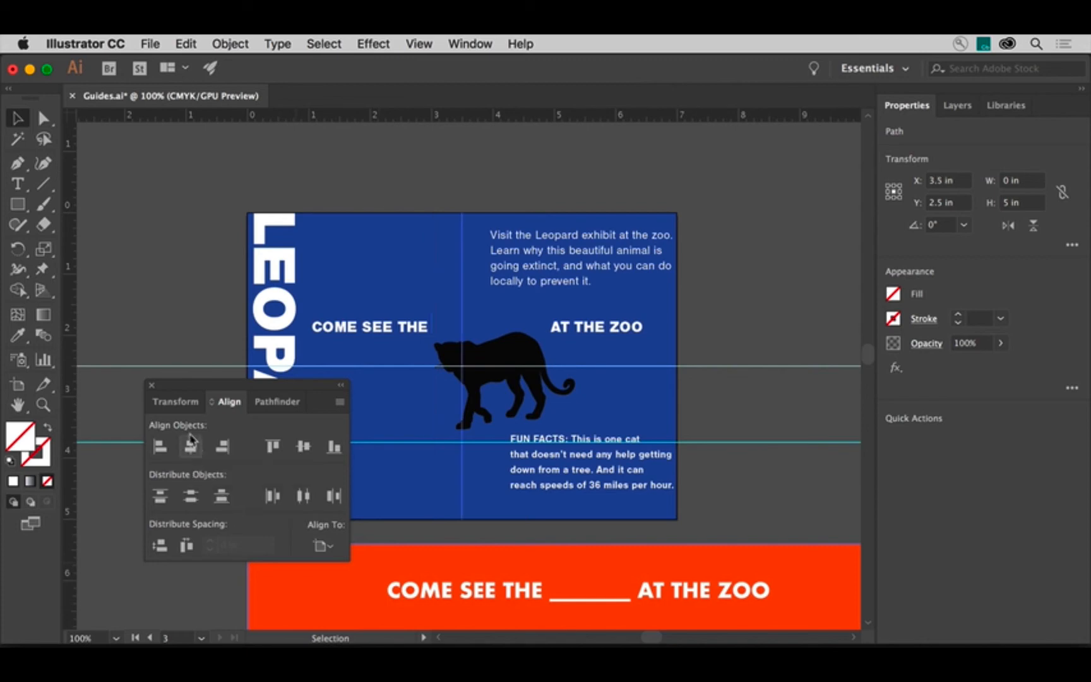
{"action": "left_click", "coordinate": [151, 384]}
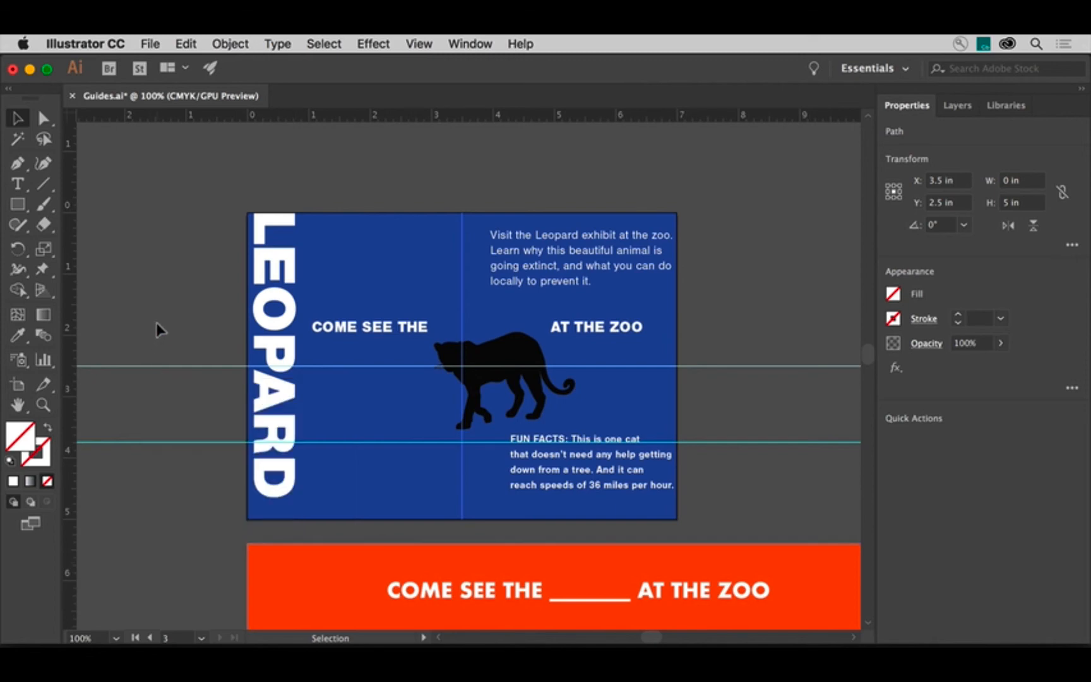
- Lock the guides
{"action": "key", "text": "super+5"}
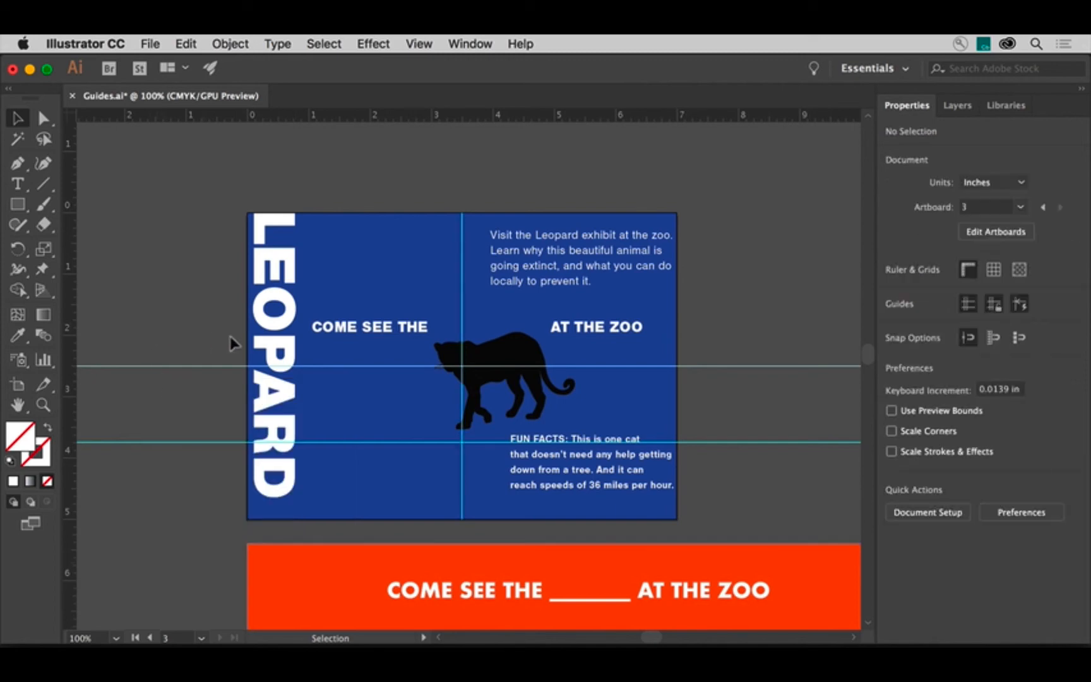
{"action": "left_click", "coordinate": [993, 305]}
- Move the top paragraph and the FUN FACTS text block so their left edges snap to the vertical guide
{"action": "left_click_drag", "start_coordinate": [613, 257], "coordinate": [586, 260]}
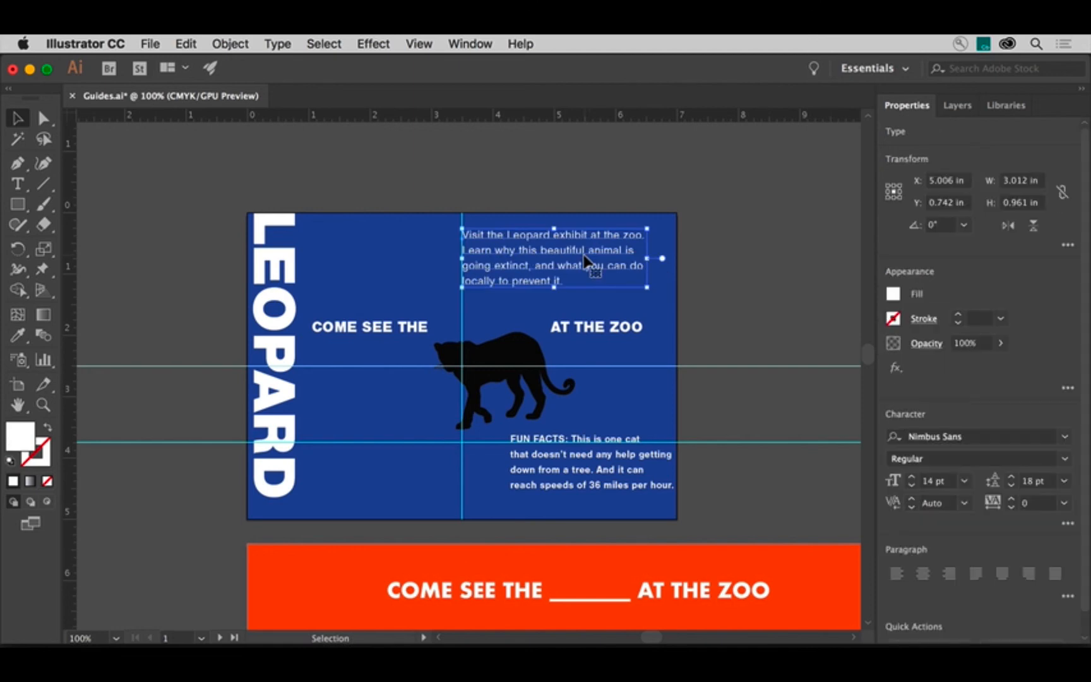
{"action": "left_click_drag", "start_coordinate": [553, 464], "coordinate": [505, 468]}
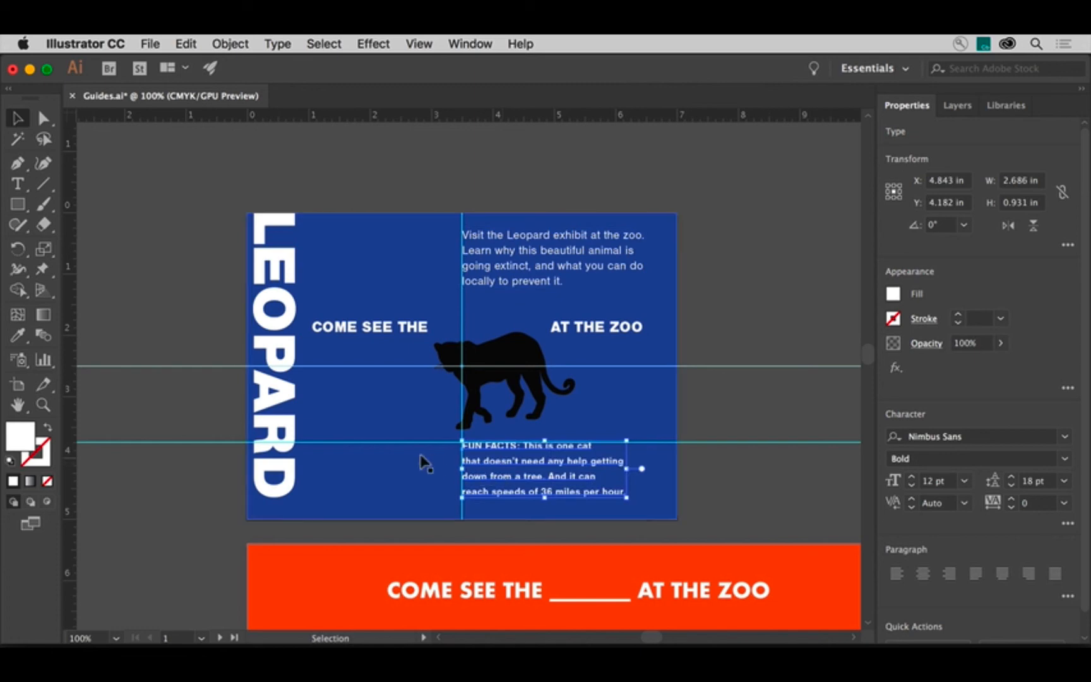
- Zoom into the headline and move the COME SEE THE … AT THE ZOO text so its baseline sits on the 2.5 in guide
{"action": "left_click", "coordinate": [43, 404]}
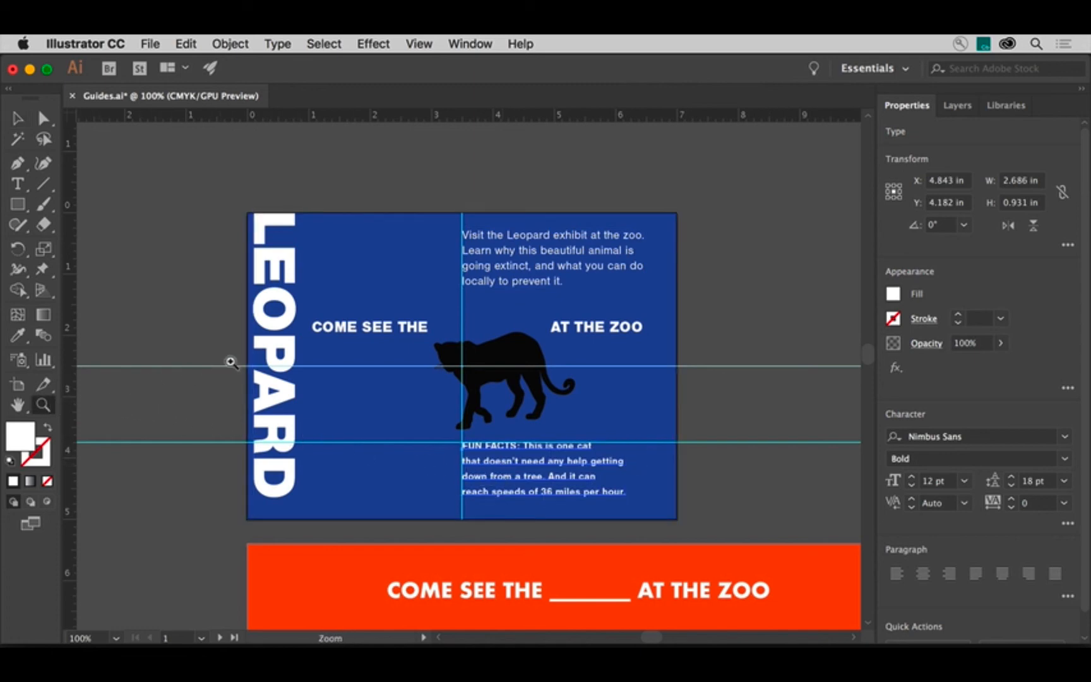
{"action": "left_click_drag", "start_coordinate": [307, 331], "coordinate": [682, 438]}
{"action": "key", "text": "v"}
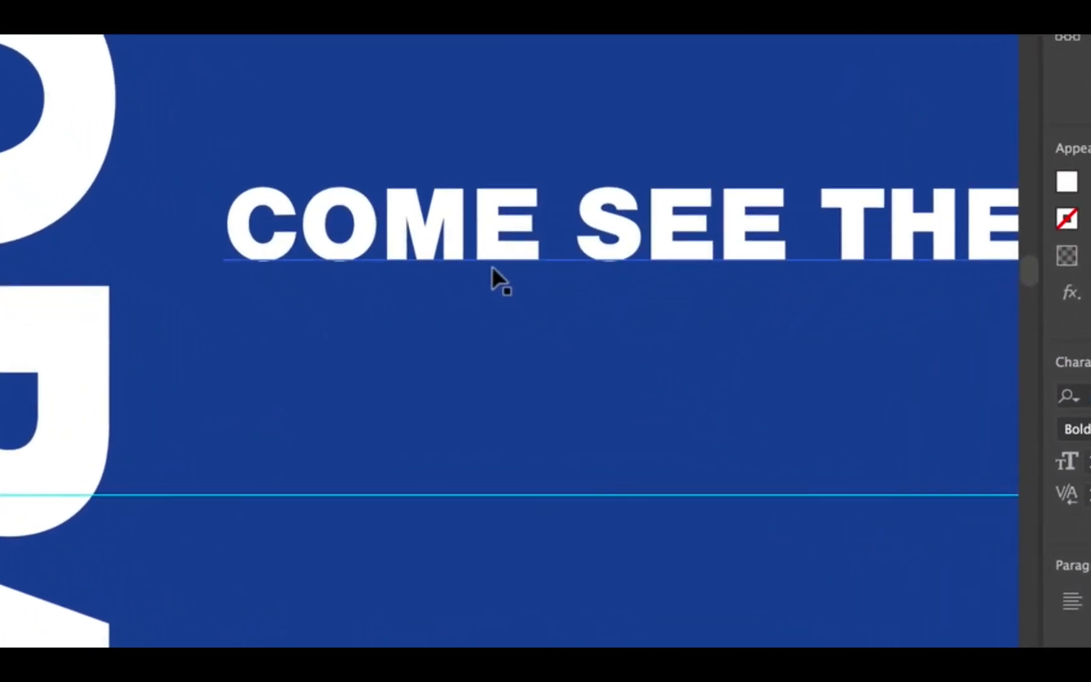
{"action": "left_click", "coordinate": [452, 246]}
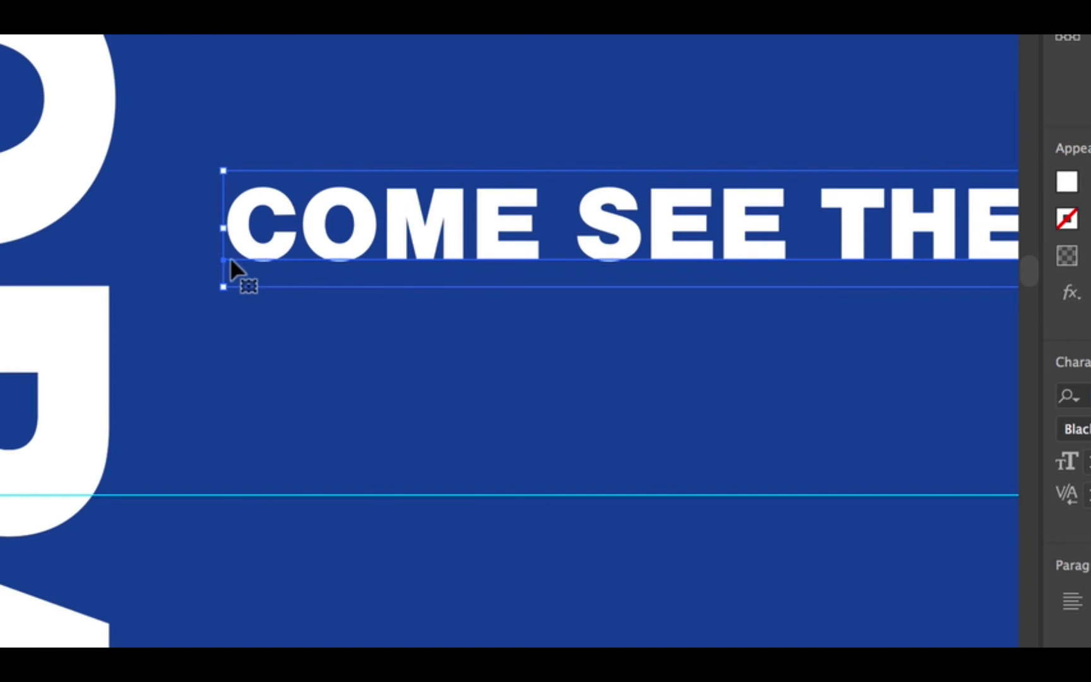
{"action": "left_click_drag", "start_coordinate": [224, 259], "coordinate": [223, 502]}
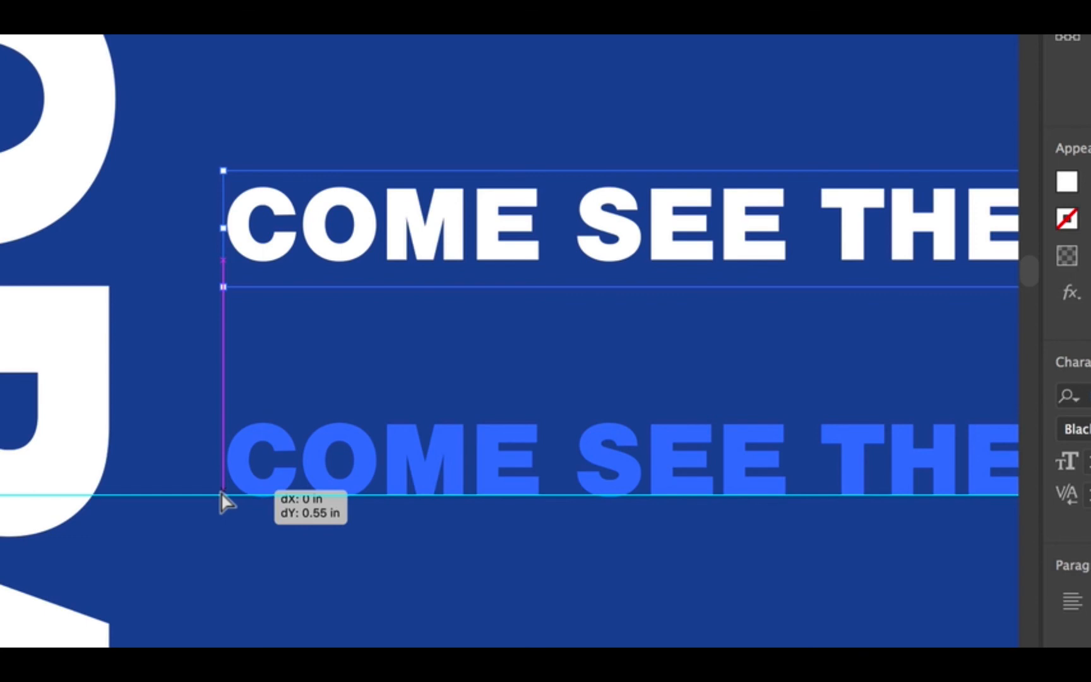
{"action": "left_click_drag", "start_coordinate": [222, 499], "coordinate": [222, 499]}
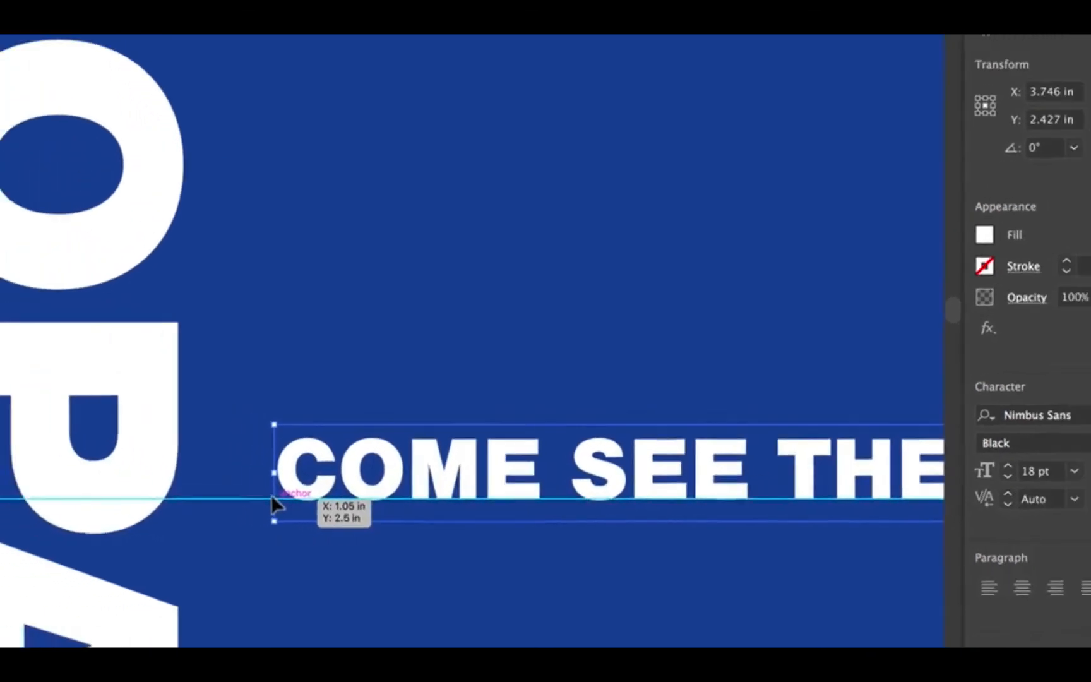
- Fit the artboard in the window, deselect everything, and hide the guides
{"action": "left_click", "coordinate": [415, 29]}
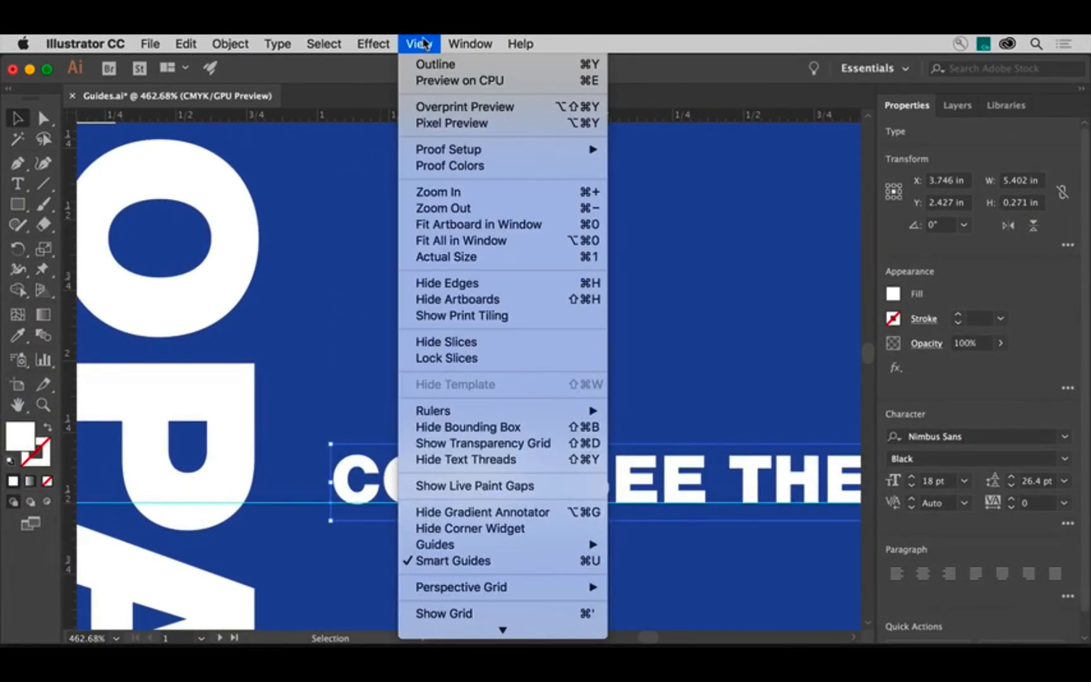
{"action": "left_click", "coordinate": [507, 225]}
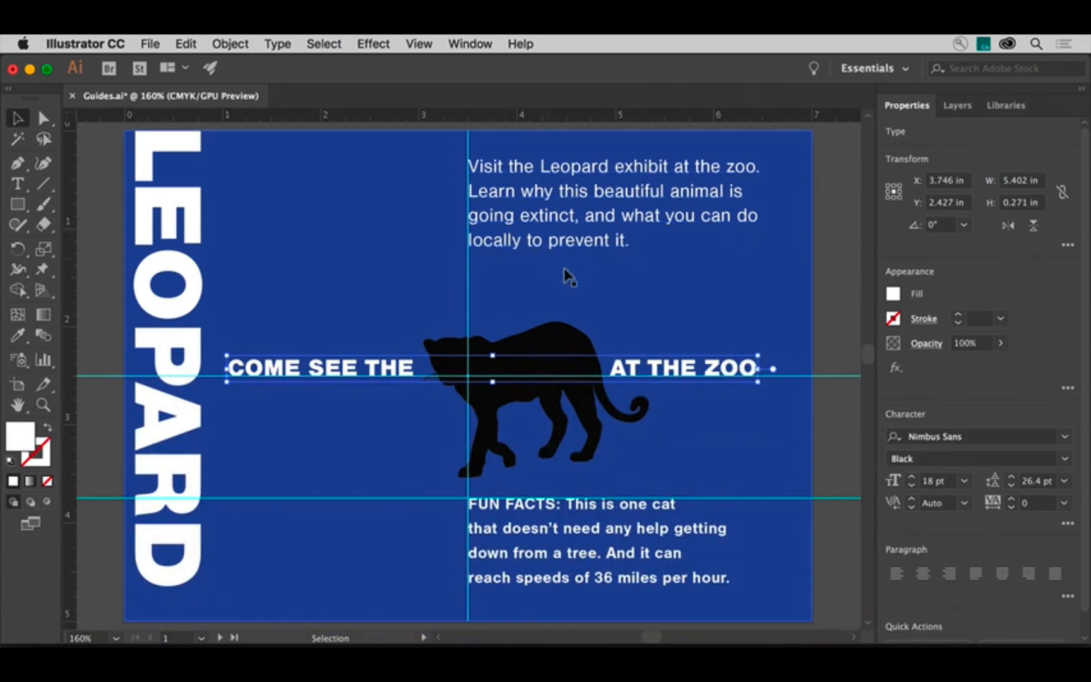
{"action": "left_click", "coordinate": [823, 309]}
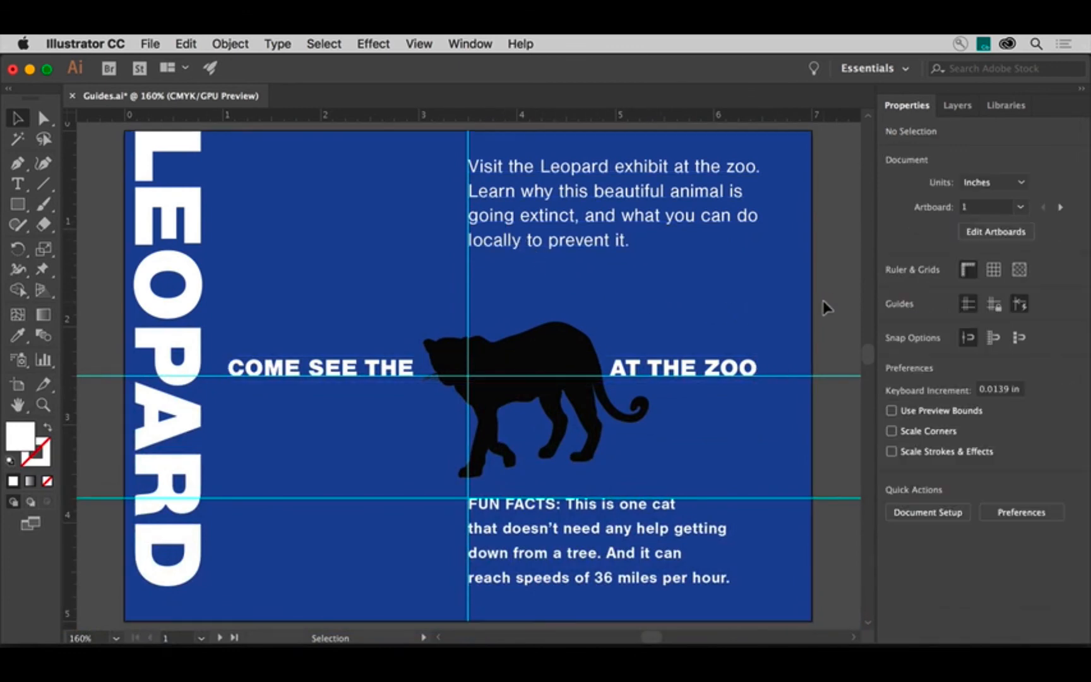
{"action": "left_click", "coordinate": [969, 306]}
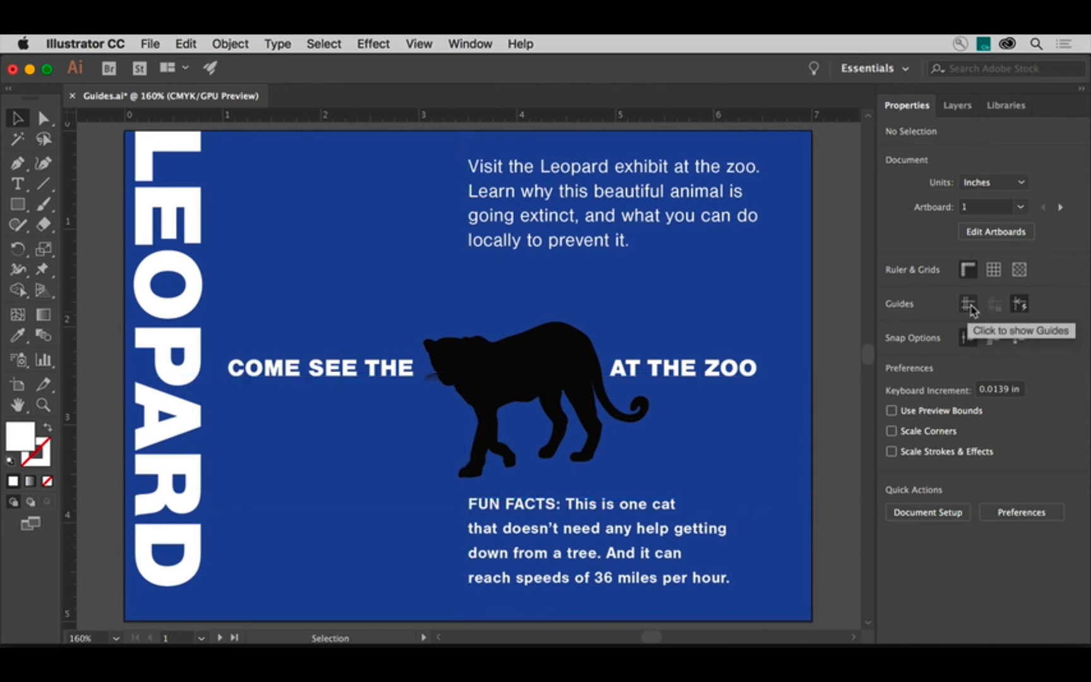